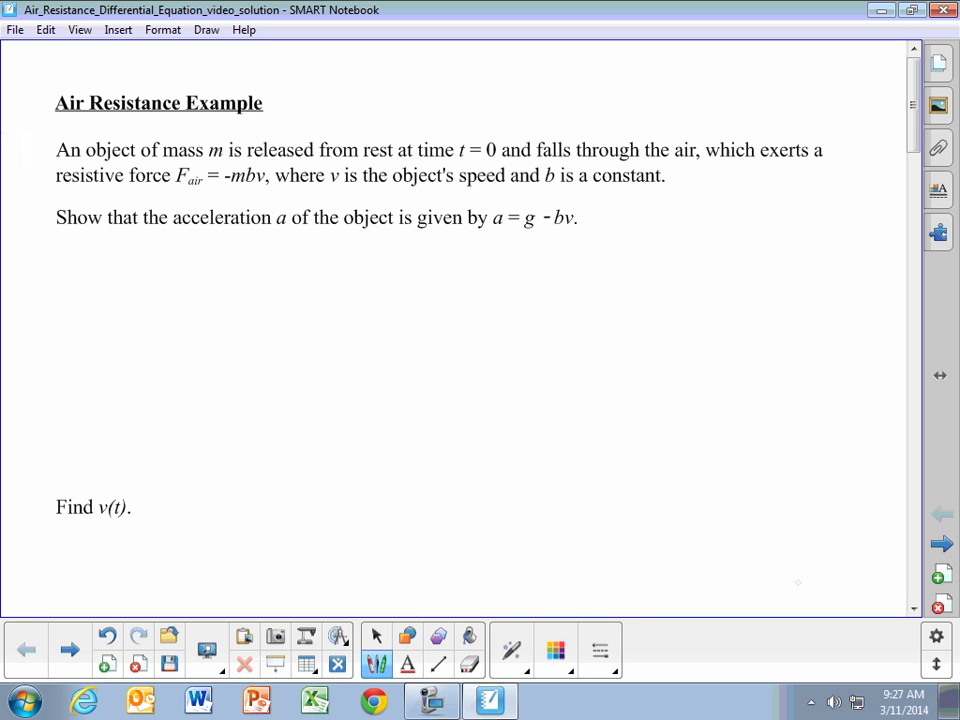
Underline "from rest" in the problem statement in blue and annotate it with an arrow and v₀ = 0
mouse_move(204, 200)
mouse_down()
mouse_move(242, 207)
mouse_move(250, 122)
mouse_move(170, 195)
mouse_up()
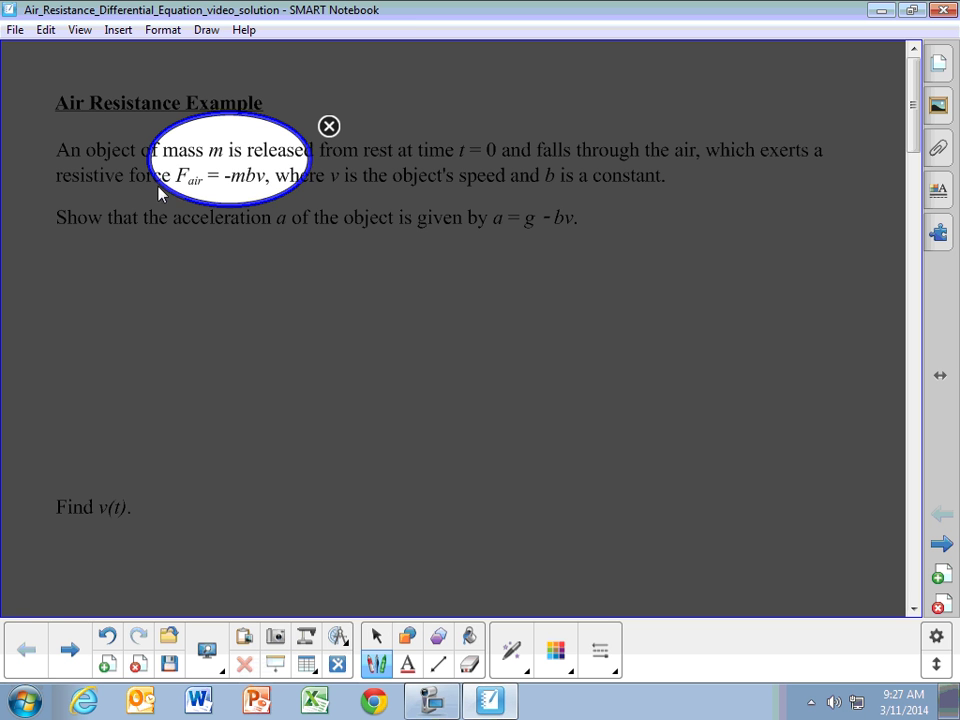
click(329, 126)
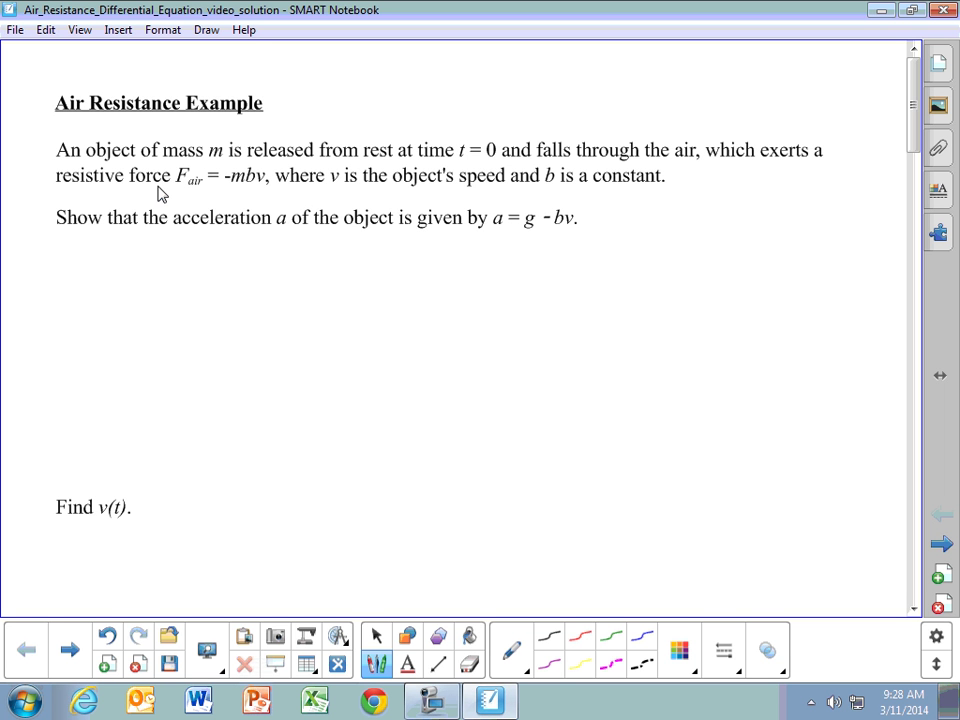
mouse_move(321, 157)
mouse_down()
mouse_move(392, 155)
mouse_move(338, 160)
mouse_up()
mouse_move(352, 110)
mouse_down()
mouse_move(344, 140)
mouse_move(369, 96)
mouse_move(368, 104)
mouse_up()
drag(380, 99, 390, 103)
drag(404, 93, 403, 93)
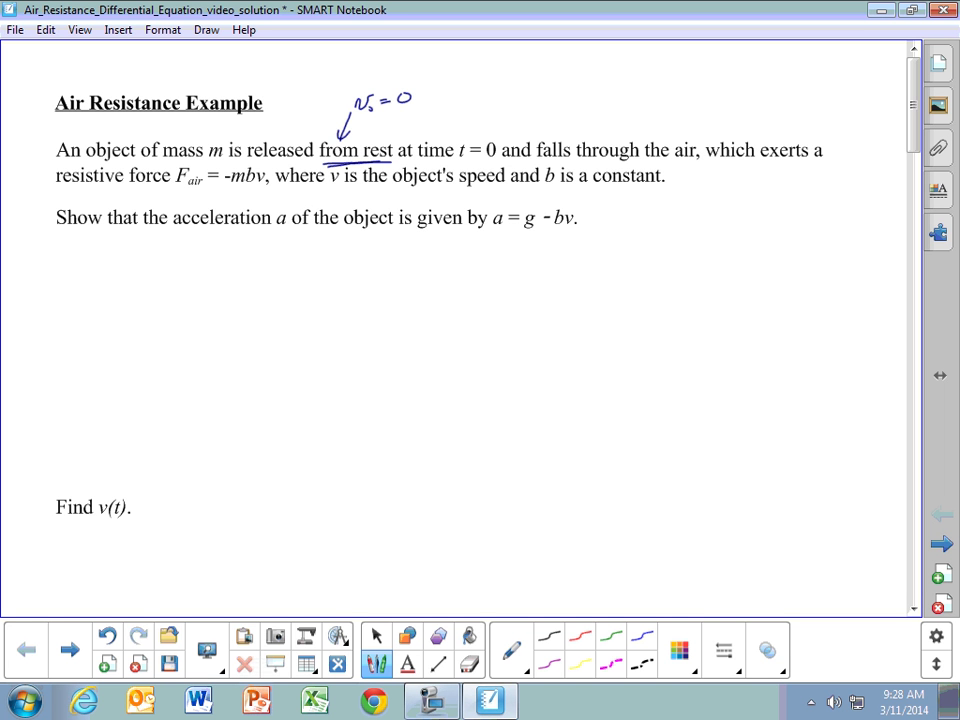
Sketch a free-body diagram of the object with a blue downward arrow labelled mg and a green upward arrow labelled mbv
mouse_move(116, 316)
mouse_down()
mouse_move(113, 412)
mouse_move(138, 386)
mouse_move(149, 402)
mouse_up()
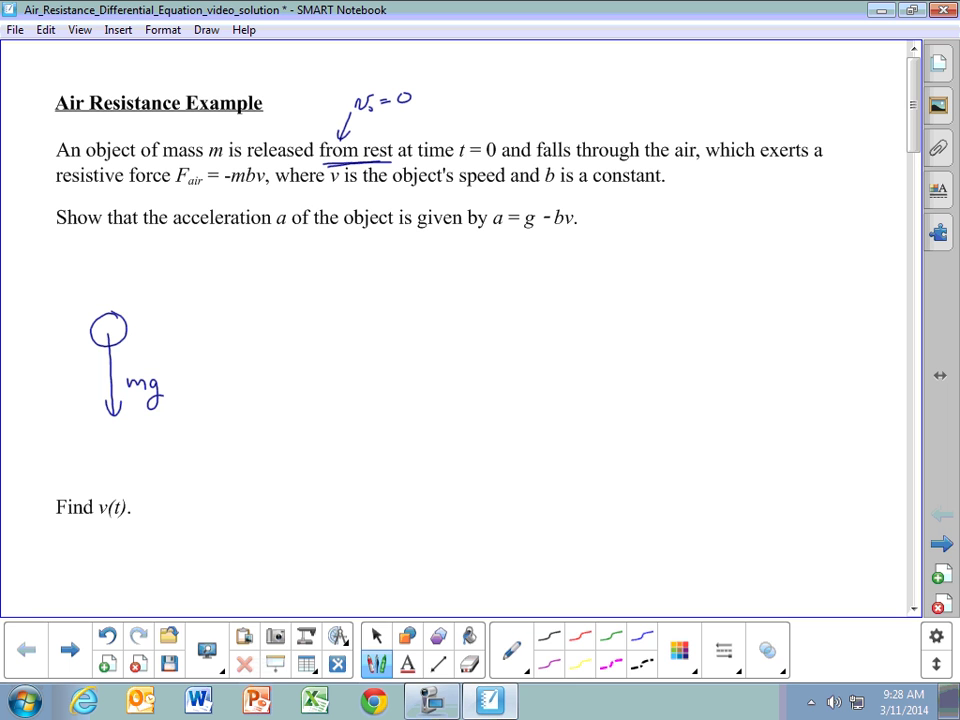
key(Escape)
key(p)
mouse_move(106, 314)
mouse_down()
mouse_move(106, 279)
mouse_move(116, 290)
mouse_up()
mouse_move(125, 296)
mouse_down()
mouse_move(128, 287)
mouse_move(145, 296)
mouse_move(181, 283)
mouse_up()
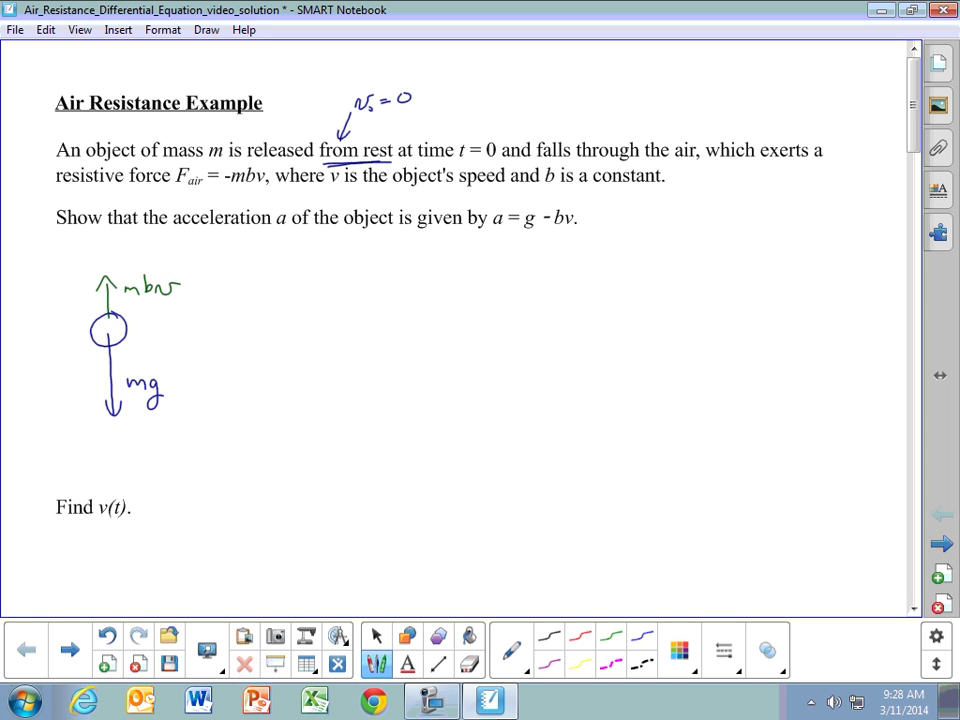
Mark downward as the positive direction with a green arrow and plus sign beside the free-body diagram
drag(47, 317, 47, 354)
mouse_move(40, 340)
mouse_down()
mouse_move(55, 340)
mouse_move(31, 341)
mouse_up()
drag(24, 333, 37, 332)
Write the net force equation F_net = mg − mbv in red beneath the acceleration question
key(Escape)
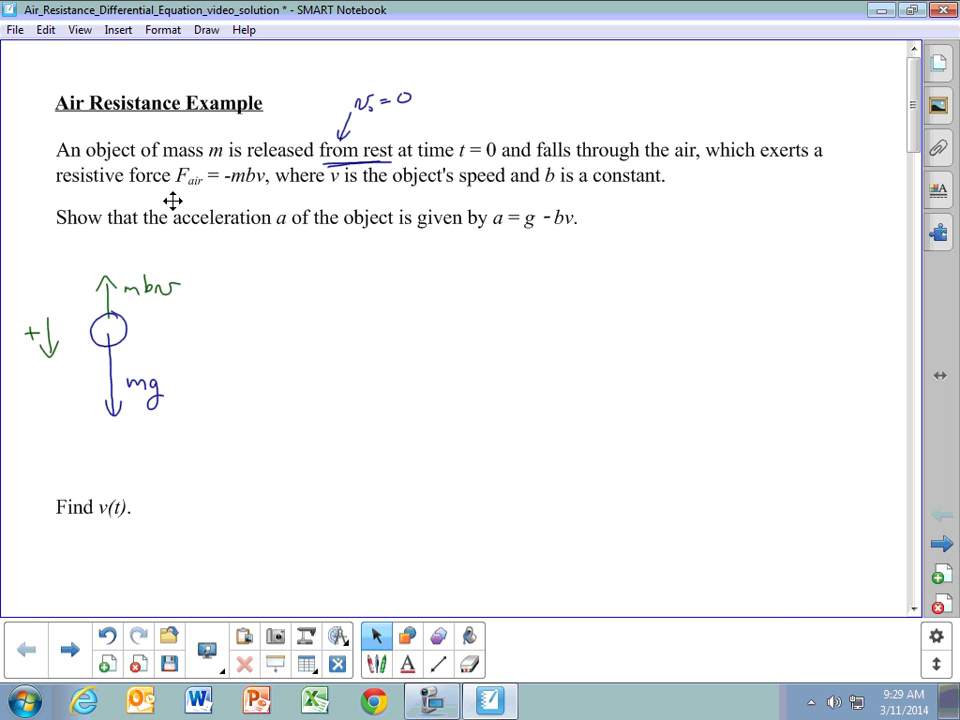
key(p)
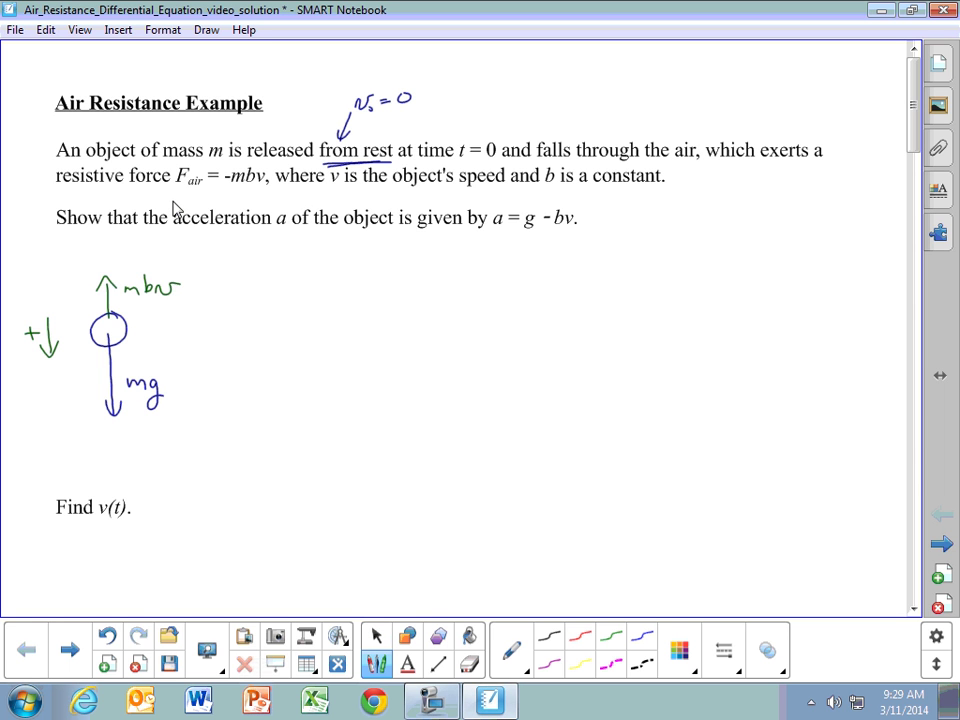
mouse_move(292, 240)
mouse_down()
mouse_move(293, 276)
mouse_move(323, 240)
mouse_up()
drag(293, 256, 345, 272)
drag(334, 261, 368, 251)
mouse_move(358, 258)
mouse_down()
mouse_move(421, 284)
mouse_move(411, 281)
mouse_move(464, 257)
mouse_move(507, 262)
mouse_move(549, 250)
mouse_up()
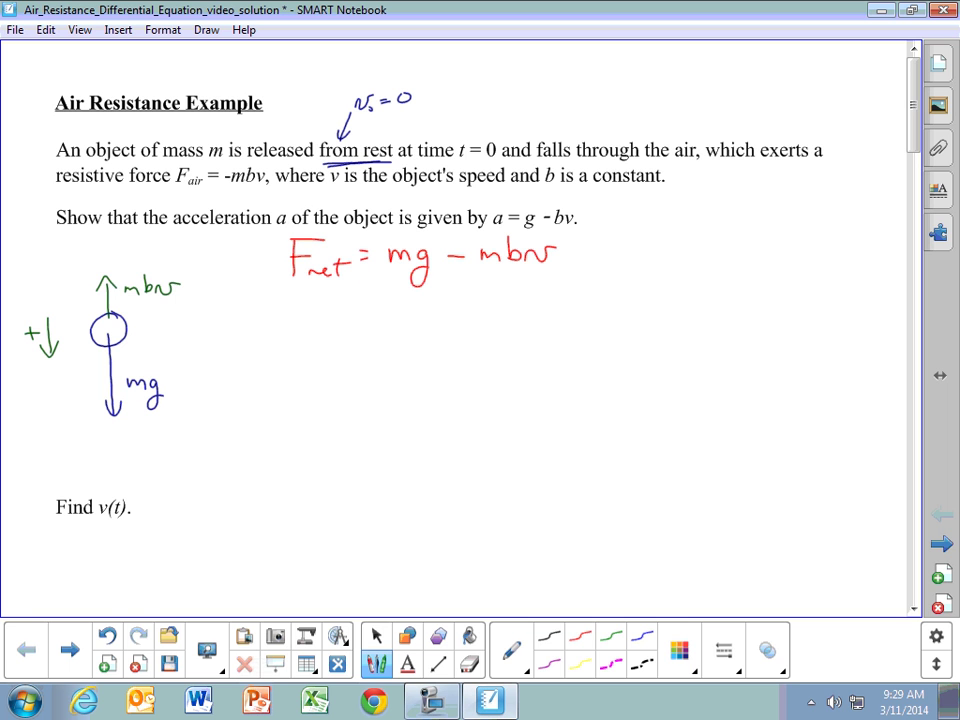
Write Newton's second law, F_net = ma, in black below the red net force equation
click(376, 635)
drag(294, 301, 296, 333)
mouse_move(292, 302)
mouse_down()
mouse_move(323, 298)
mouse_move(311, 316)
mouse_up()
drag(311, 325, 334, 330)
mouse_move(340, 312)
mouse_down()
mouse_move(338, 332)
mouse_move(349, 317)
mouse_up()
drag(365, 315, 383, 319)
drag(396, 314, 425, 323)
mouse_move(440, 311)
mouse_down()
mouse_move(432, 313)
mouse_move(442, 328)
mouse_up()
drag(455, 316, 458, 328)
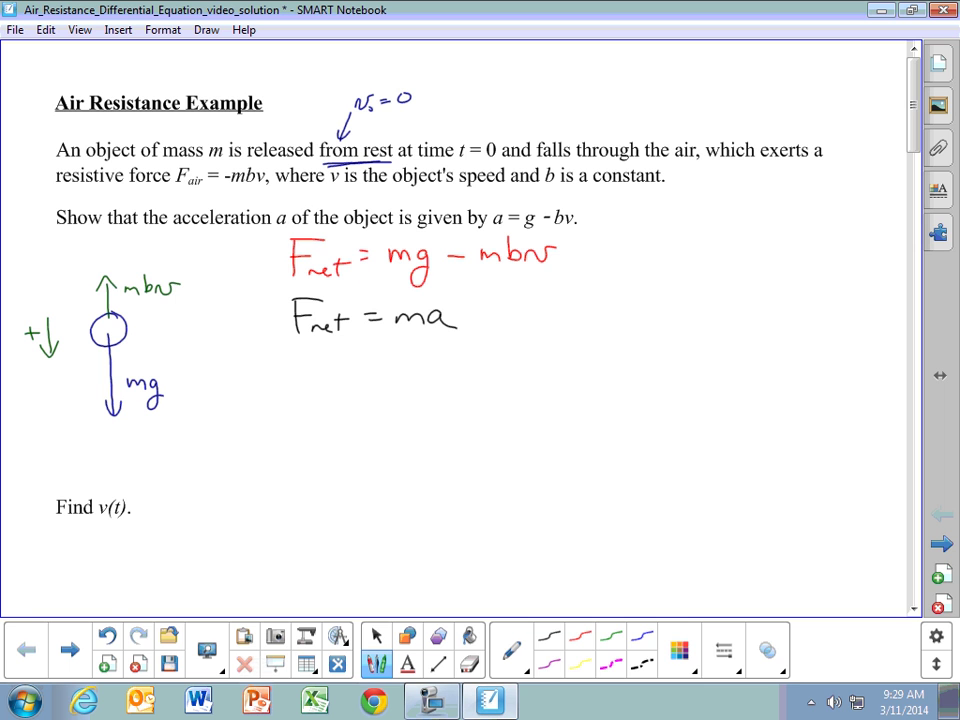
Write the combined equation ma = mg − mbv in green below F_net = ma
click(376, 636)
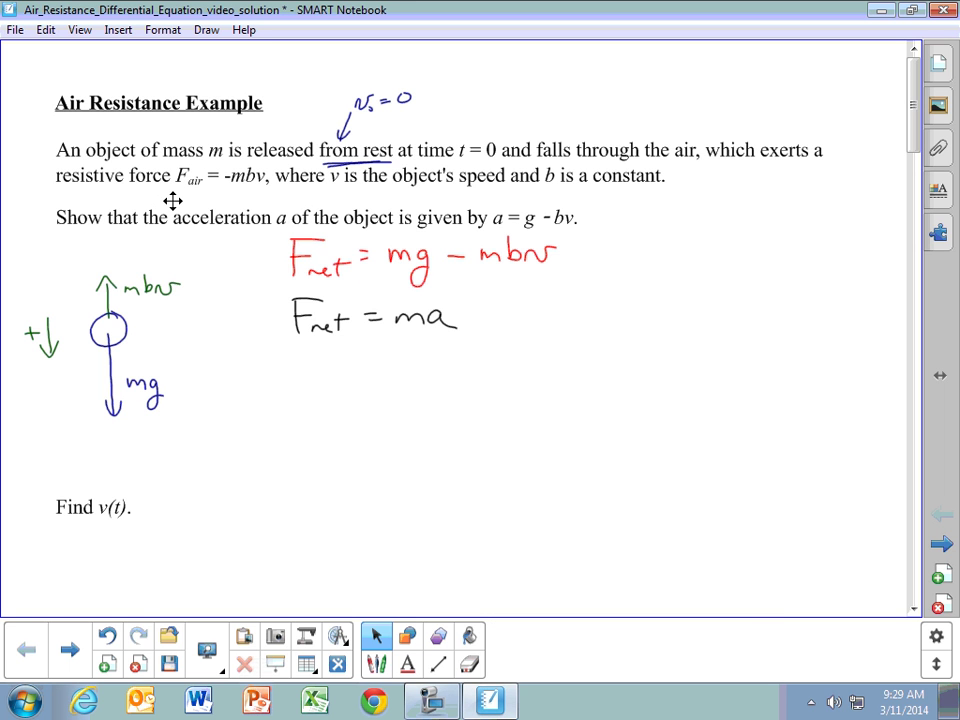
key(p)
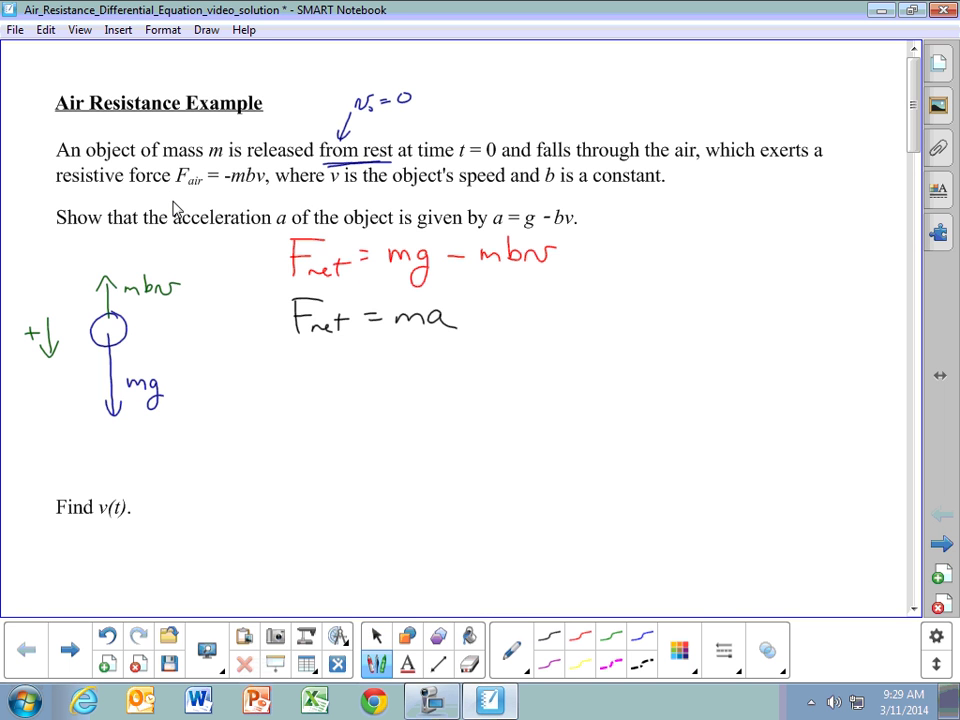
mouse_move(280, 379)
mouse_down()
mouse_move(306, 395)
mouse_move(348, 395)
mouse_move(384, 380)
mouse_up()
mouse_move(367, 391)
mouse_down()
mouse_move(418, 385)
mouse_move(431, 399)
mouse_up()
mouse_move(454, 389)
mouse_down()
mouse_move(441, 413)
mouse_move(515, 382)
mouse_move(507, 396)
mouse_move(518, 377)
mouse_move(530, 397)
mouse_move(598, 381)
mouse_up()
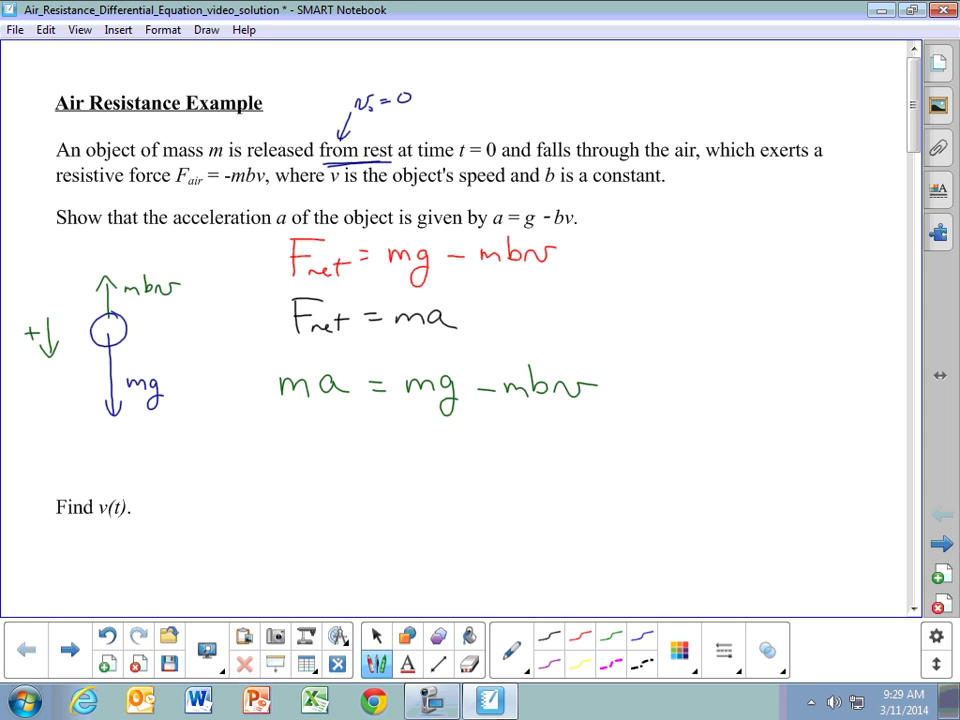
Strike out each m in the green equation ma = mg − mbv in blue
key(Escape)
key(p)
drag(308, 368, 281, 398)
drag(414, 370, 401, 400)
drag(522, 376, 507, 405)
Write the result a = g − bv in blue below the cancelled equation and draw a box around it
mouse_move(366, 461)
mouse_down()
mouse_move(370, 476)
mouse_move(400, 461)
mouse_move(439, 472)
mouse_move(427, 492)
mouse_move(470, 477)
mouse_up()
mouse_move(481, 450)
mouse_down()
mouse_move(484, 482)
mouse_move(534, 473)
mouse_up()
mouse_move(334, 428)
mouse_down()
mouse_move(334, 478)
mouse_move(540, 430)
mouse_move(407, 495)
mouse_move(343, 488)
mouse_up()
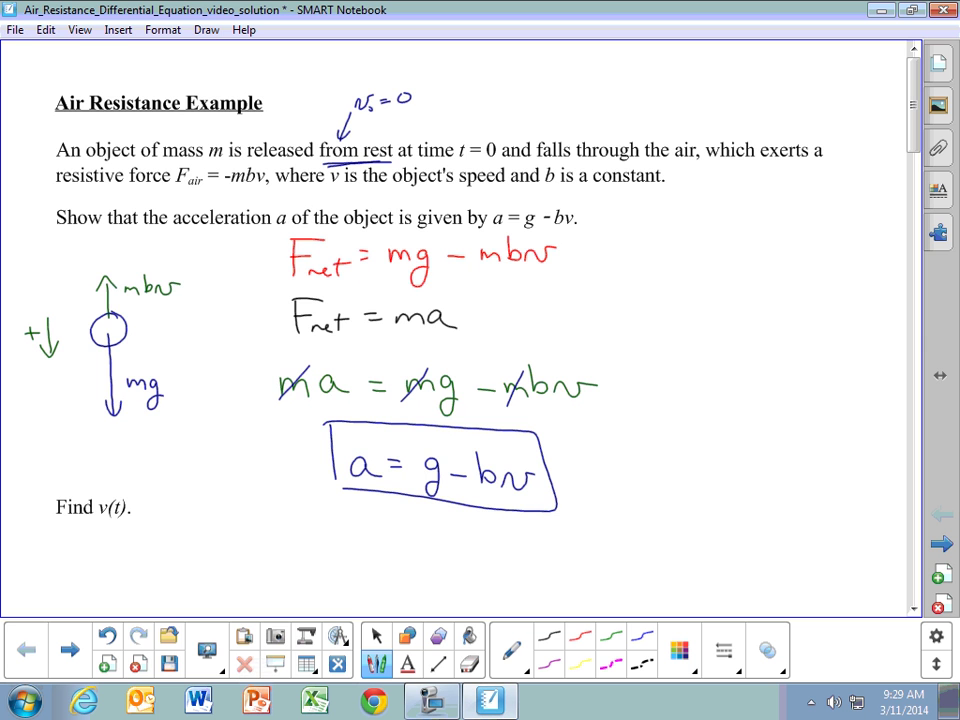
Rewrite the equation a = g − bv in red under the "Find v(t)" question
scroll(450, 330, down, 4)
scroll(450, 330, down, 4)
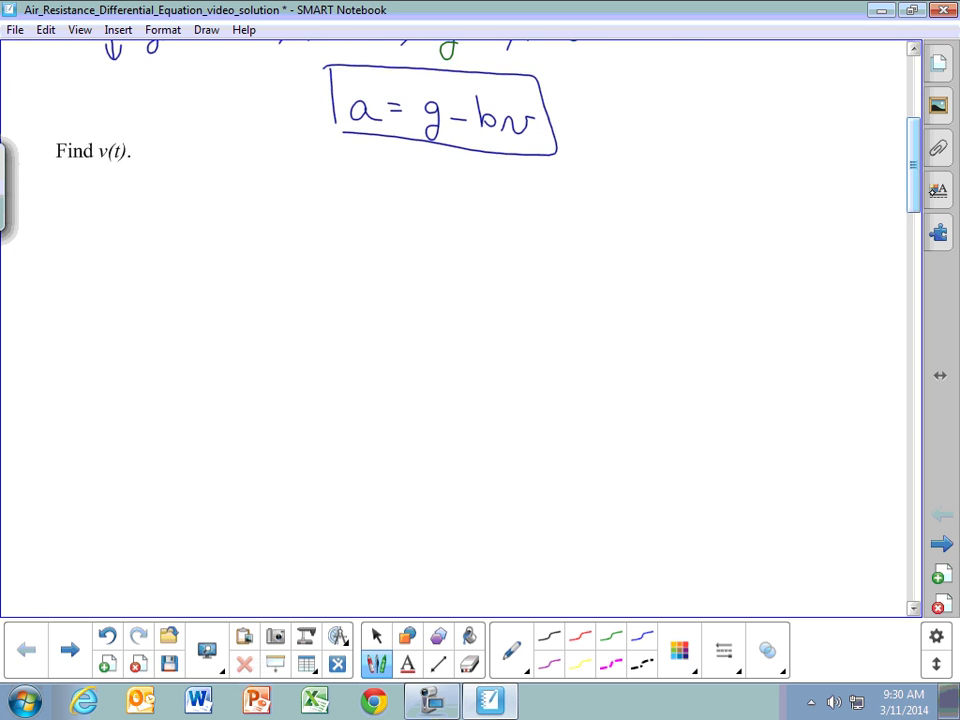
key(Escape)
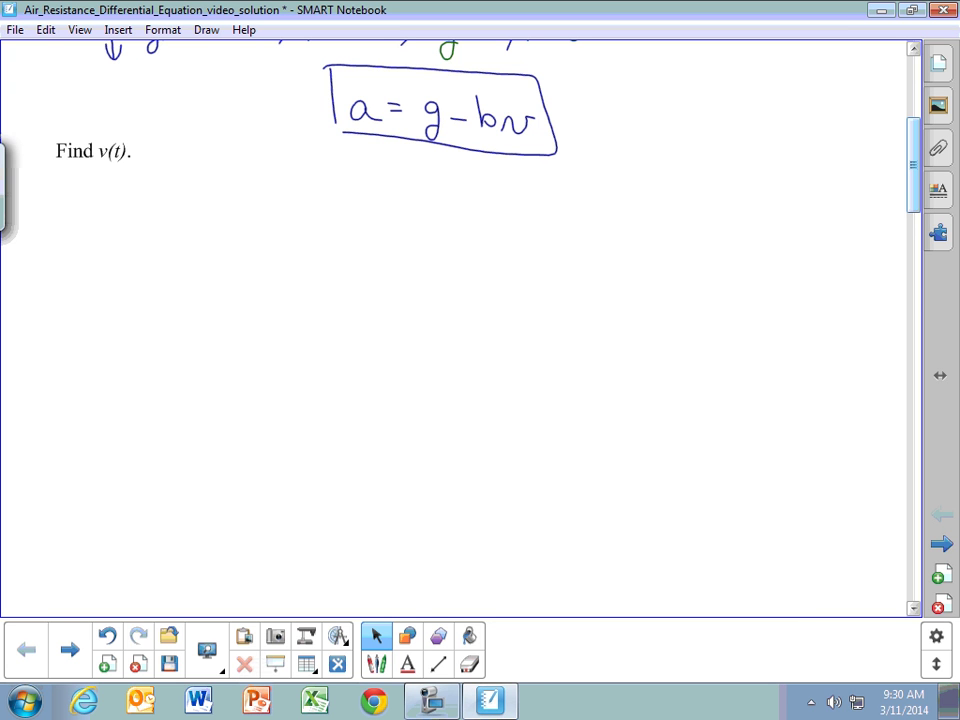
click(376, 664)
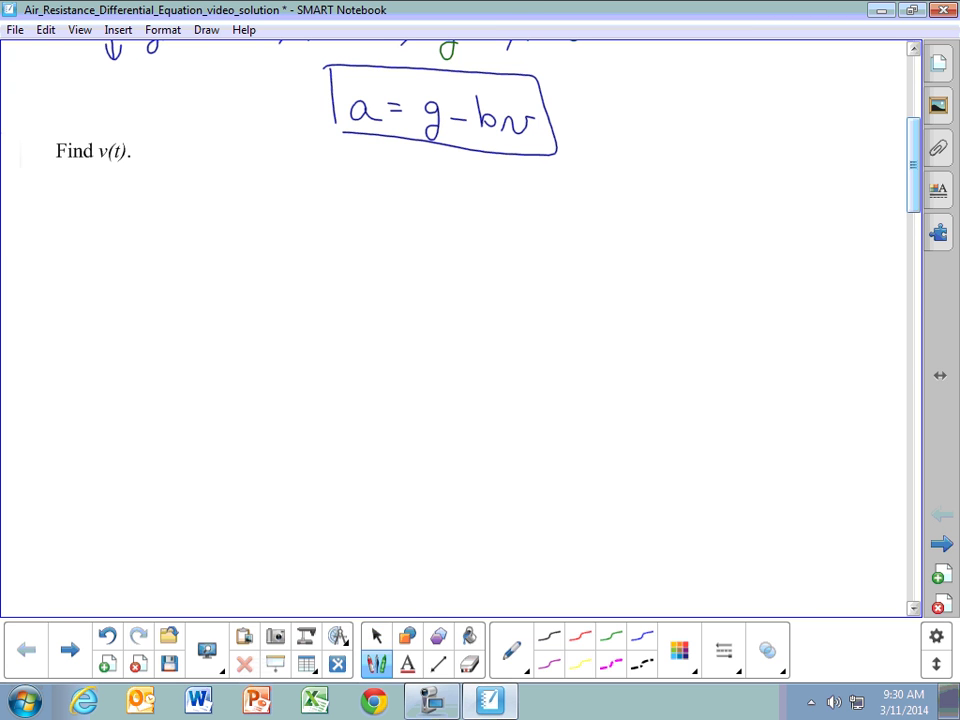
mouse_move(333, 217)
mouse_down()
mouse_move(317, 222)
mouse_move(350, 229)
mouse_move(416, 212)
mouse_move(403, 246)
mouse_move(451, 221)
mouse_move(468, 229)
mouse_move(530, 212)
mouse_up()
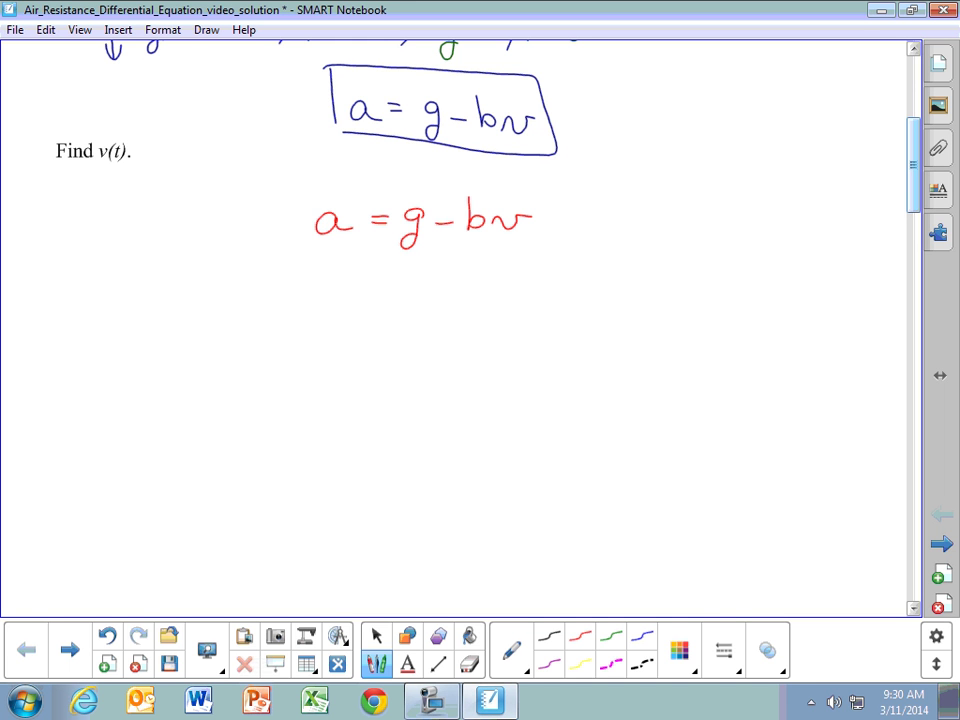
Write the definition a = dv/dt in green beside the working for v(t)
click(376, 636)
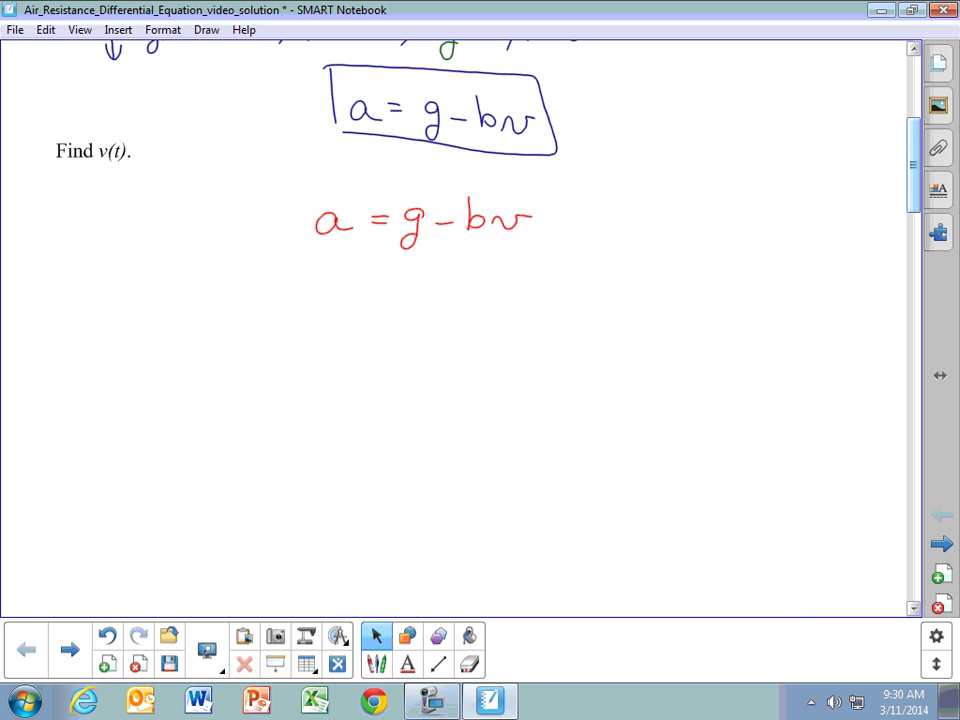
click(376, 663)
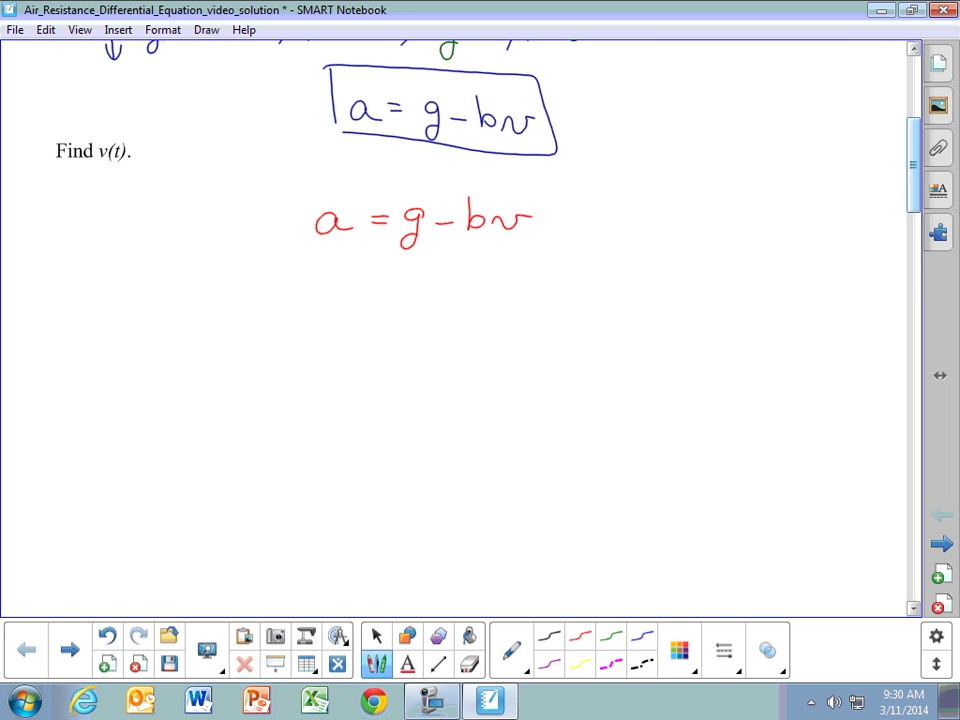
mouse_move(68, 276)
mouse_down()
mouse_move(56, 277)
mouse_move(79, 294)
mouse_move(111, 279)
mouse_up()
mouse_move(95, 288)
mouse_down()
mouse_move(148, 278)
mouse_move(180, 257)
mouse_up()
mouse_move(127, 288)
mouse_down()
mouse_move(172, 288)
mouse_move(141, 292)
mouse_move(142, 318)
mouse_up()
mouse_move(155, 289)
mouse_down()
mouse_move(157, 317)
mouse_move(163, 297)
mouse_up()
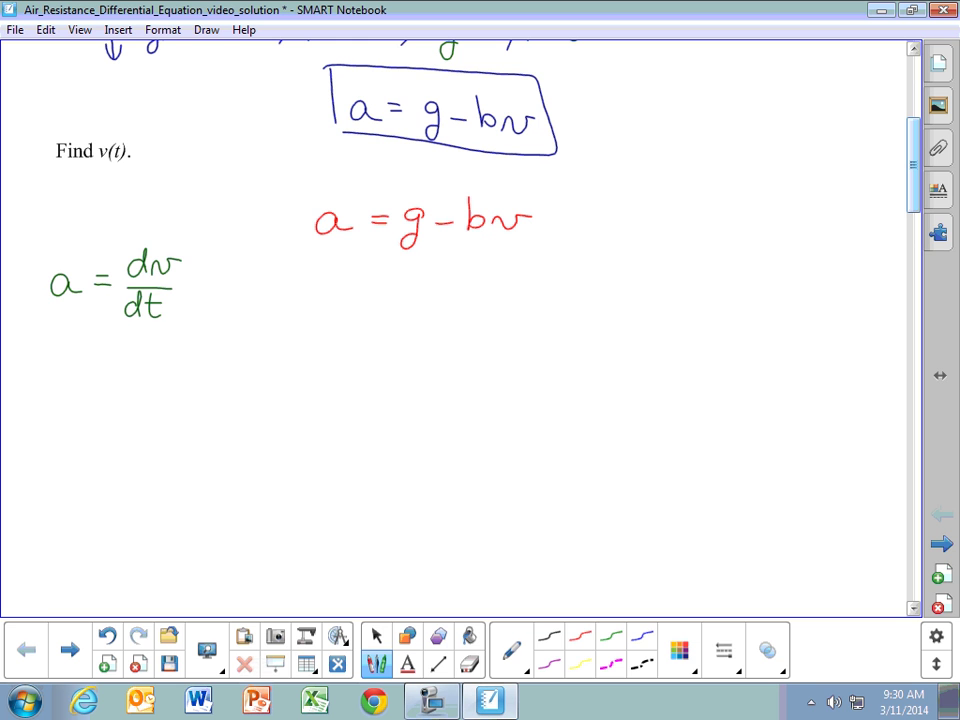
Write the differential equation dv/dt = g − bv in blue below the red acceleration equation
click(376, 636)
mouse_move(326, 314)
mouse_down()
mouse_move(316, 321)
mouse_move(334, 330)
mouse_move(366, 316)
mouse_up()
mouse_move(313, 338)
mouse_down()
mouse_move(370, 339)
mouse_move(333, 344)
mouse_move(334, 367)
mouse_up()
mouse_move(346, 341)
mouse_down()
mouse_move(357, 366)
mouse_move(357, 351)
mouse_move(395, 339)
mouse_up()
mouse_move(380, 348)
mouse_down()
mouse_move(429, 338)
mouse_move(424, 373)
mouse_move(466, 350)
mouse_move(549, 336)
mouse_up()
Annotate the differential equation in blue with an arrow and the note "DE used to solve for v"
mouse_move(668, 320)
mouse_down()
mouse_move(626, 339)
mouse_move(646, 339)
mouse_up()
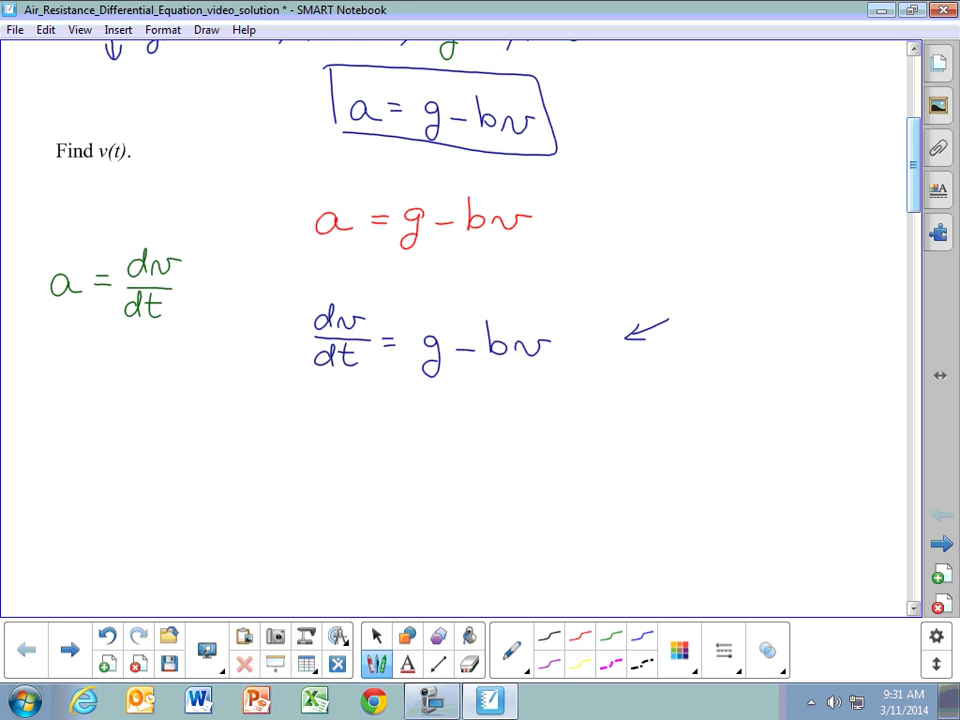
drag(684, 300, 686, 319)
drag(705, 295, 720, 311)
mouse_move(706, 304)
mouse_down()
mouse_move(719, 291)
mouse_move(784, 297)
mouse_up()
drag(796, 277, 797, 298)
mouse_move(697, 333)
mouse_down()
mouse_move(698, 348)
mouse_move(705, 333)
mouse_up()
drag(708, 336, 743, 331)
mouse_move(757, 313)
mouse_down()
mouse_move(753, 333)
mouse_move(811, 312)
mouse_up()
drag(818, 318, 828, 306)
mouse_move(750, 346)
mouse_down()
mouse_move(770, 358)
mouse_move(786, 348)
mouse_up()
Enclose g − bv in the differential equation in red parentheses
click(376, 636)
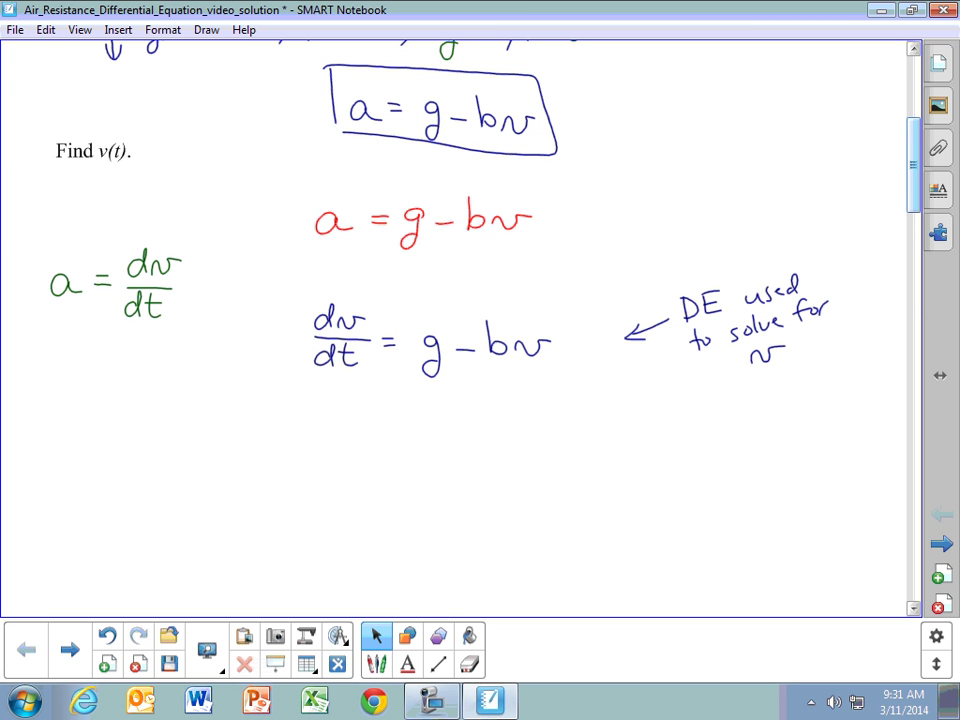
drag(912, 165, 913, 198)
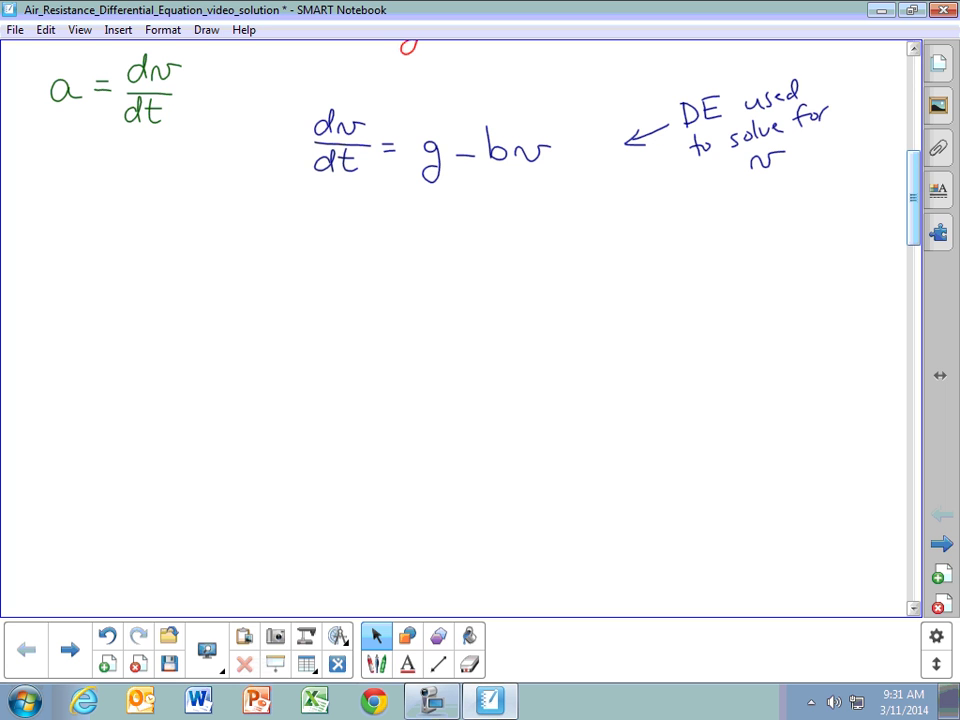
click(376, 663)
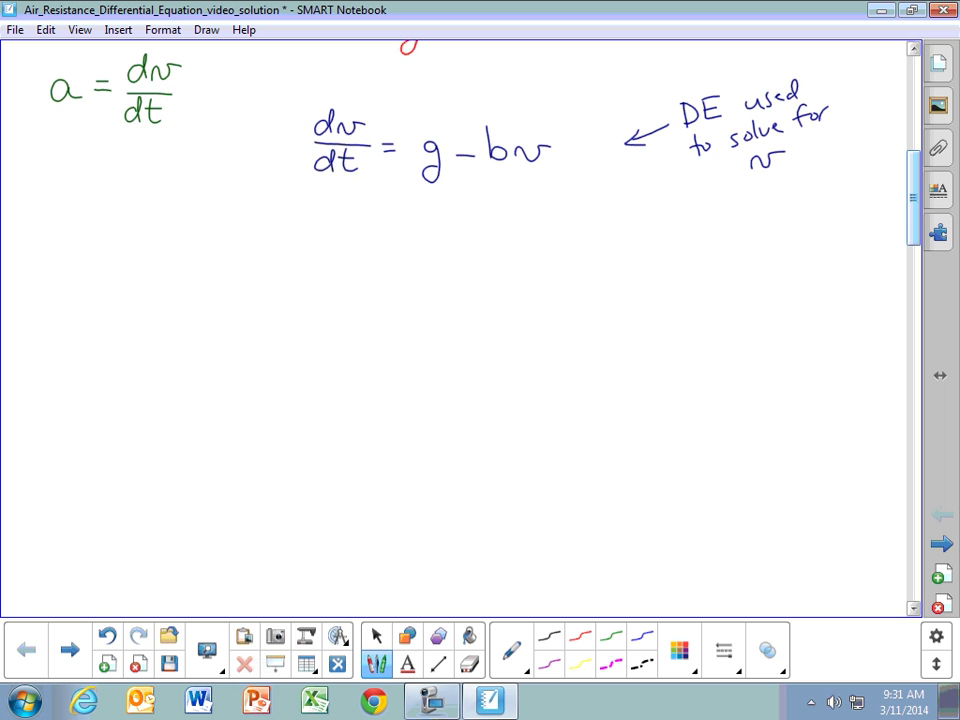
mouse_move(417, 117)
mouse_down()
mouse_move(407, 135)
mouse_move(411, 187)
mouse_up()
drag(549, 113, 538, 185)
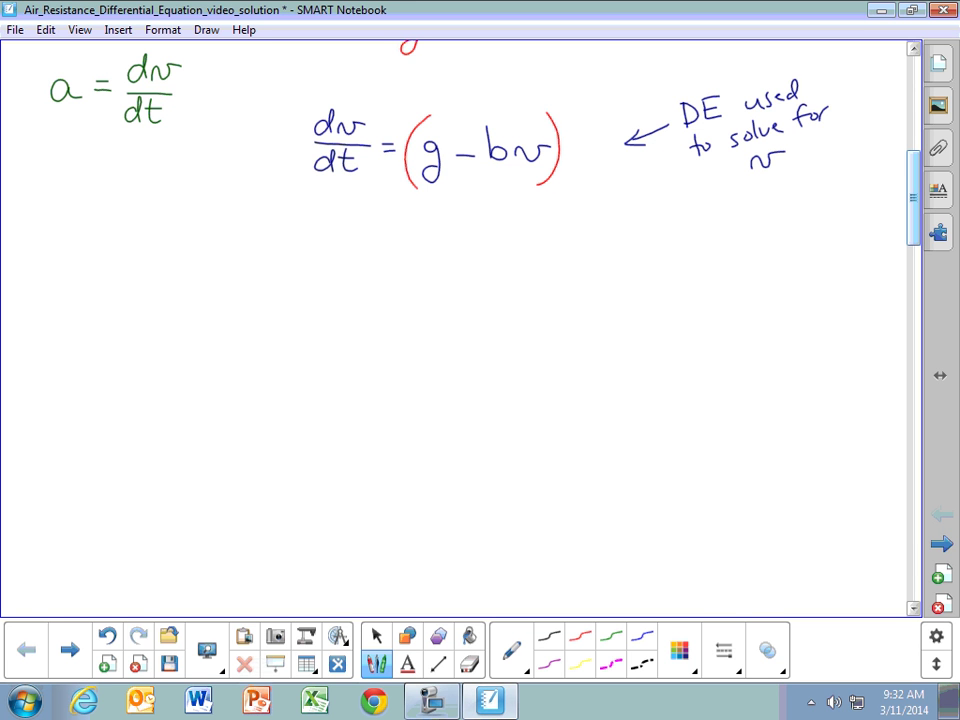
Write the incorrect separated form ∫(bv + dv) in red and strike it through
drag(127, 241, 93, 316)
mouse_move(137, 252)
mouse_down()
mouse_move(127, 308)
mouse_move(160, 286)
mouse_move(200, 282)
mouse_up()
mouse_move(265, 283)
mouse_down()
mouse_move(265, 303)
mouse_move(328, 276)
mouse_move(380, 285)
mouse_move(396, 313)
mouse_up()
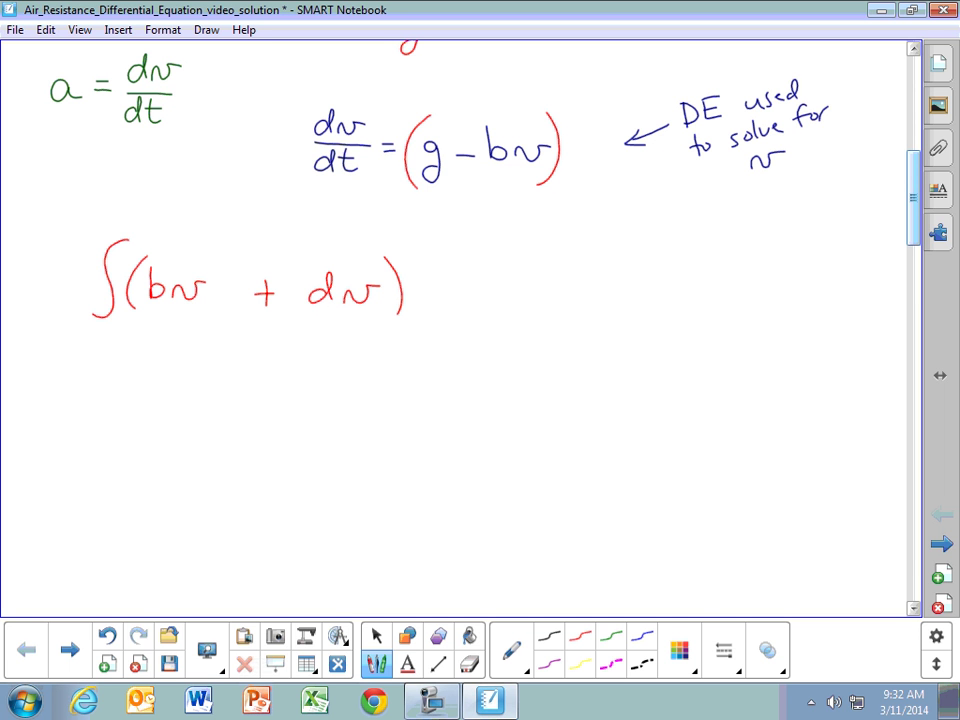
drag(53, 233, 447, 349)
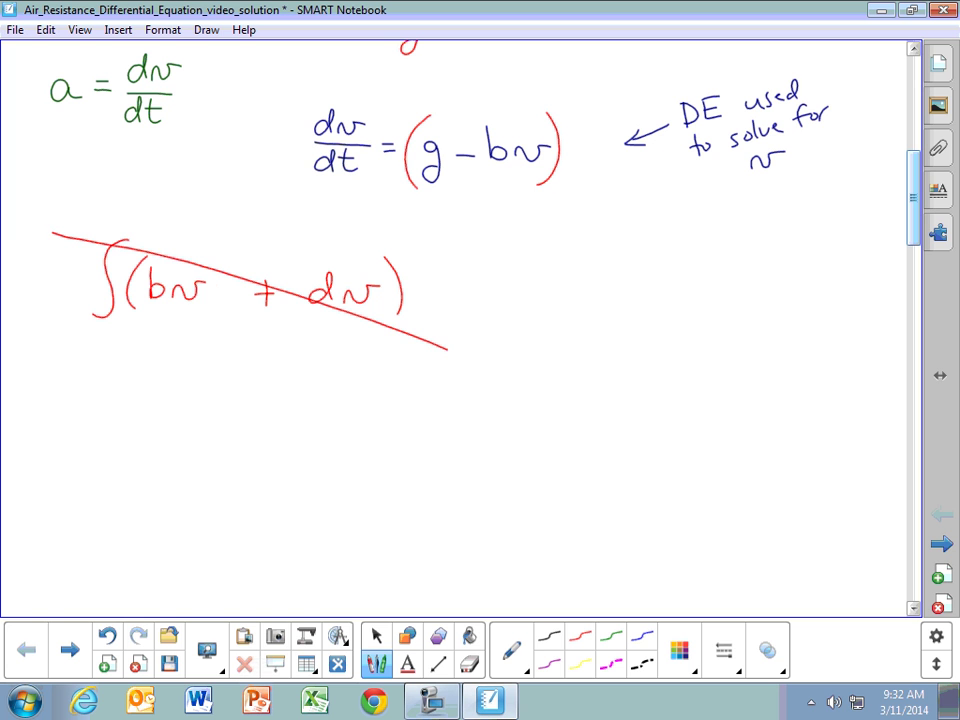
Undo the struck-out red integral expression
click(376, 636)
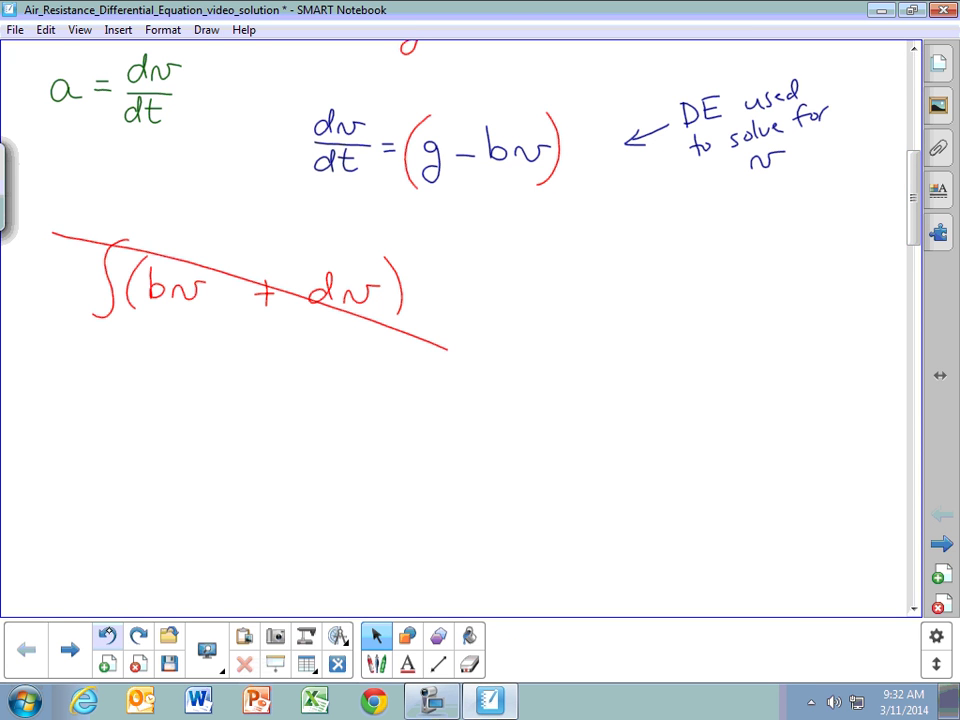
click(107, 636)
click(107, 636)
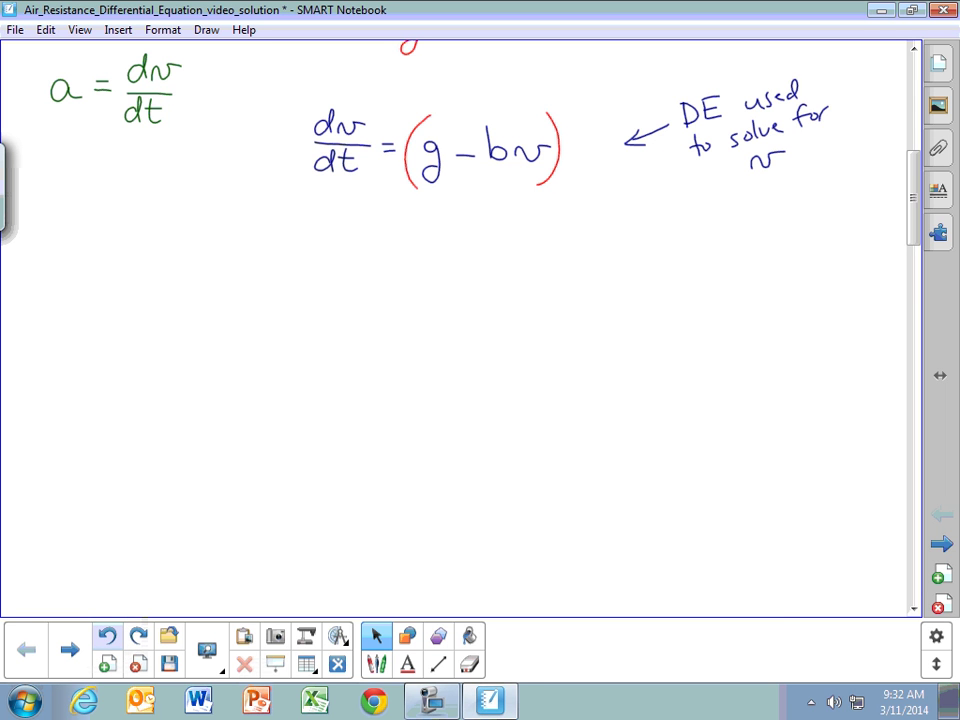
Begin separating the variables by writing the fraction dv/(g − bv) in green below the differential equation
click(376, 663)
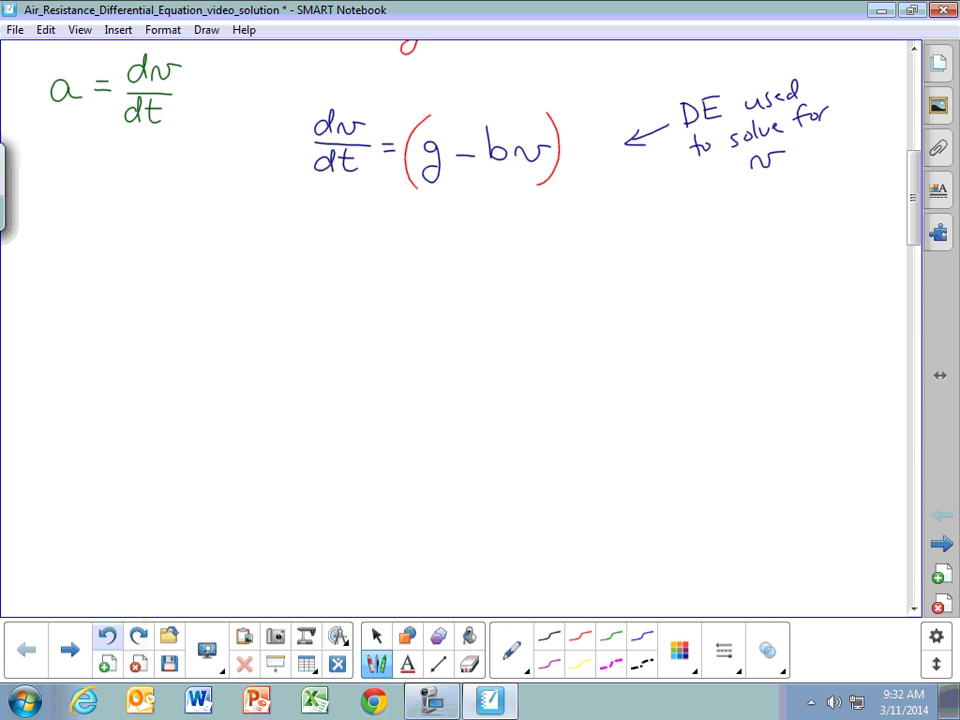
mouse_move(319, 258)
mouse_down()
mouse_move(320, 273)
mouse_move(356, 250)
mouse_up()
drag(279, 277, 409, 283)
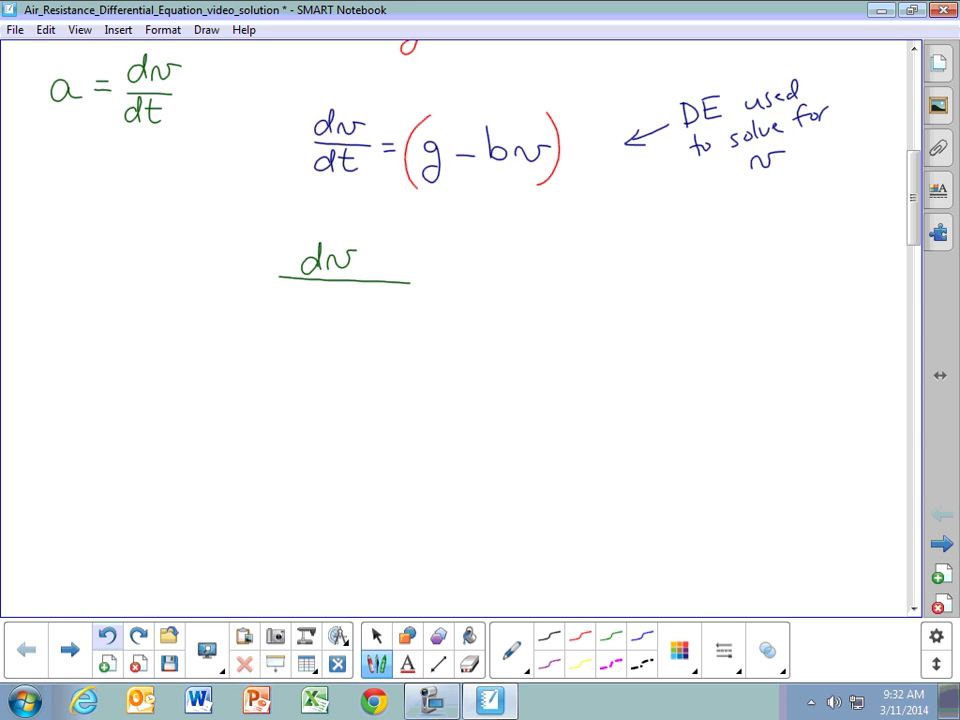
mouse_move(269, 297)
mouse_down()
mouse_move(266, 338)
mouse_move(286, 318)
mouse_move(286, 341)
mouse_move(323, 318)
mouse_up()
mouse_move(338, 305)
mouse_down()
mouse_move(349, 322)
mouse_move(386, 308)
mouse_up()
drag(391, 299, 395, 342)
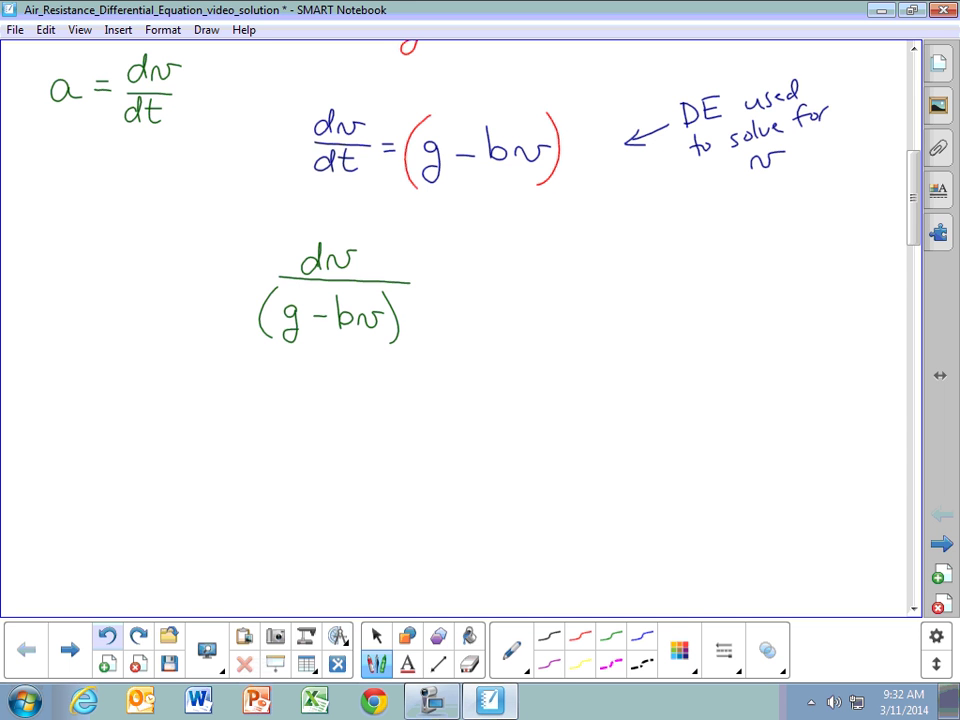